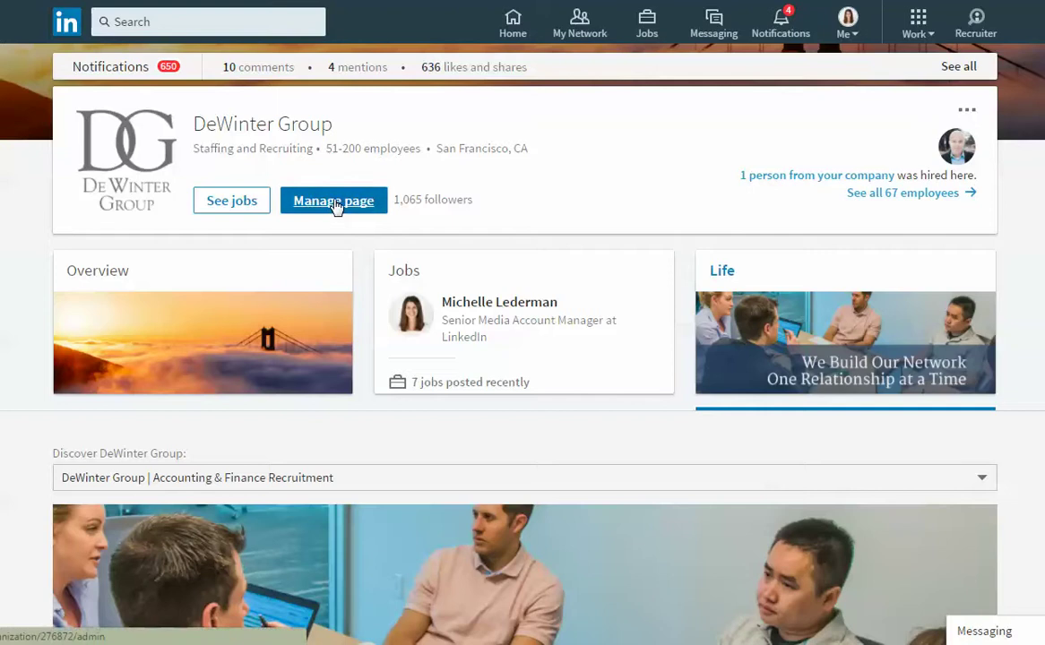
- Go from the company page's admin view to the Life career page
left_click(334, 203)
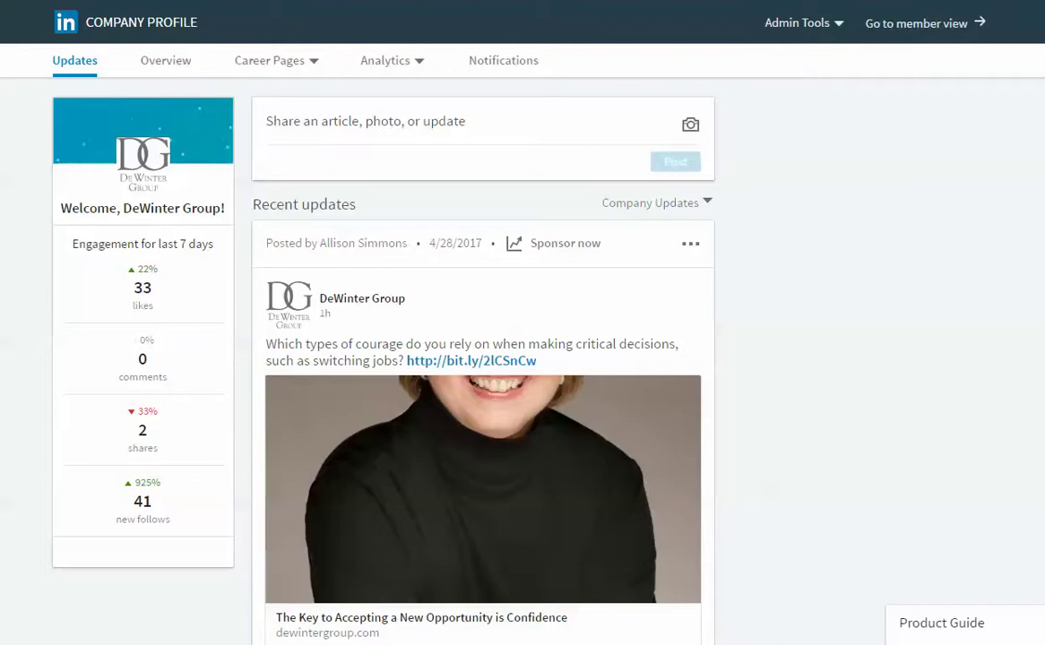
left_click(316, 66)
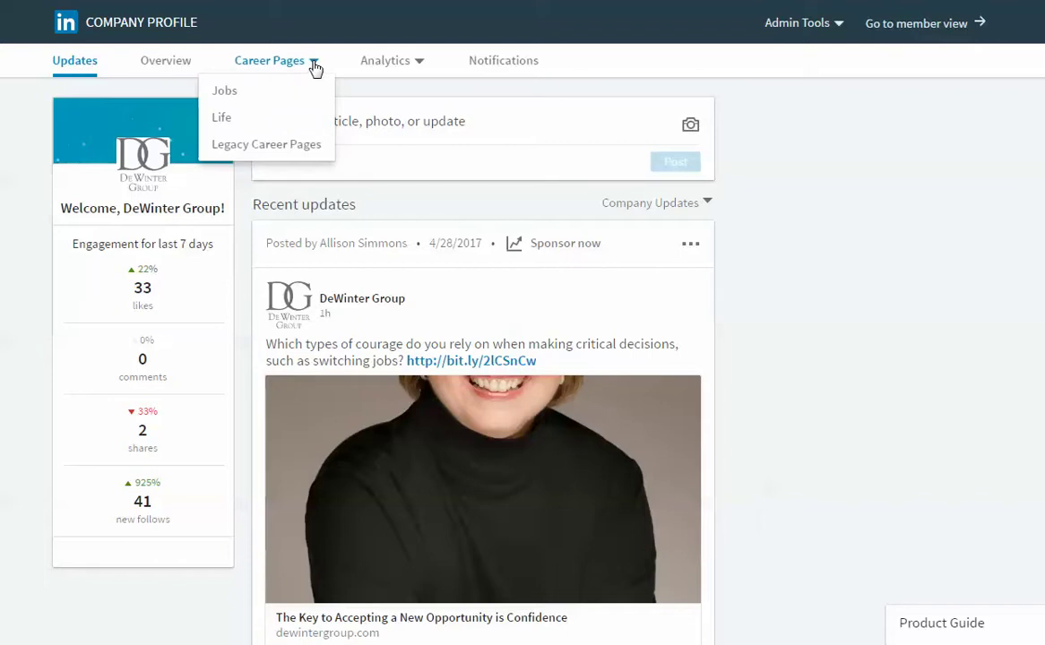
left_click(226, 119)
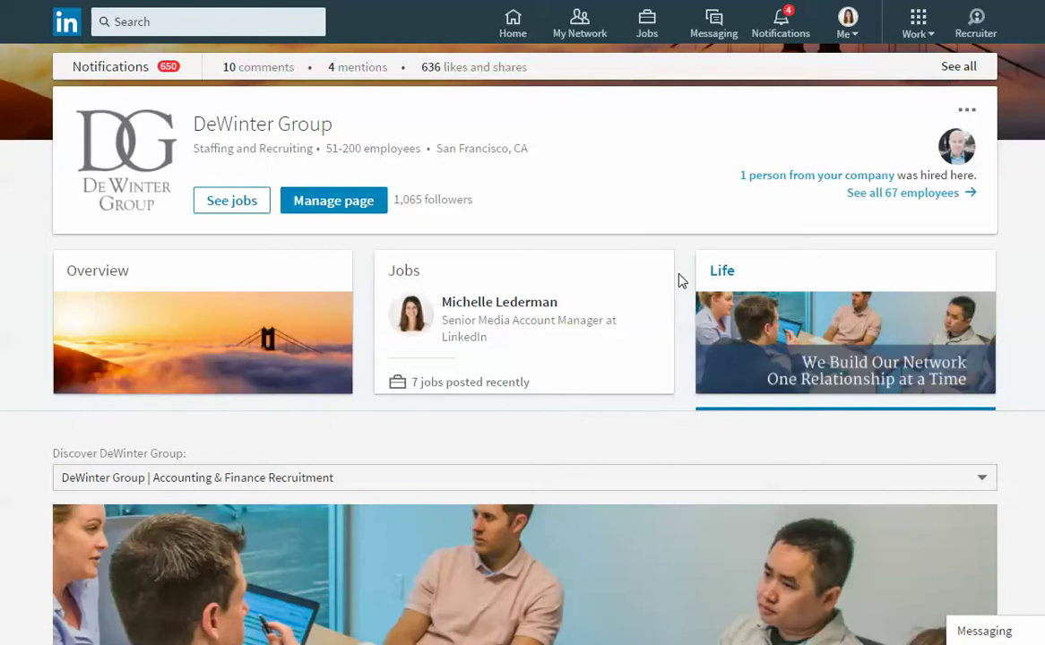
- Scroll past the 'We Build Our Network' banner to Our Leaders and Why DeWinter Technology
scroll(677, 438, "down", 4)
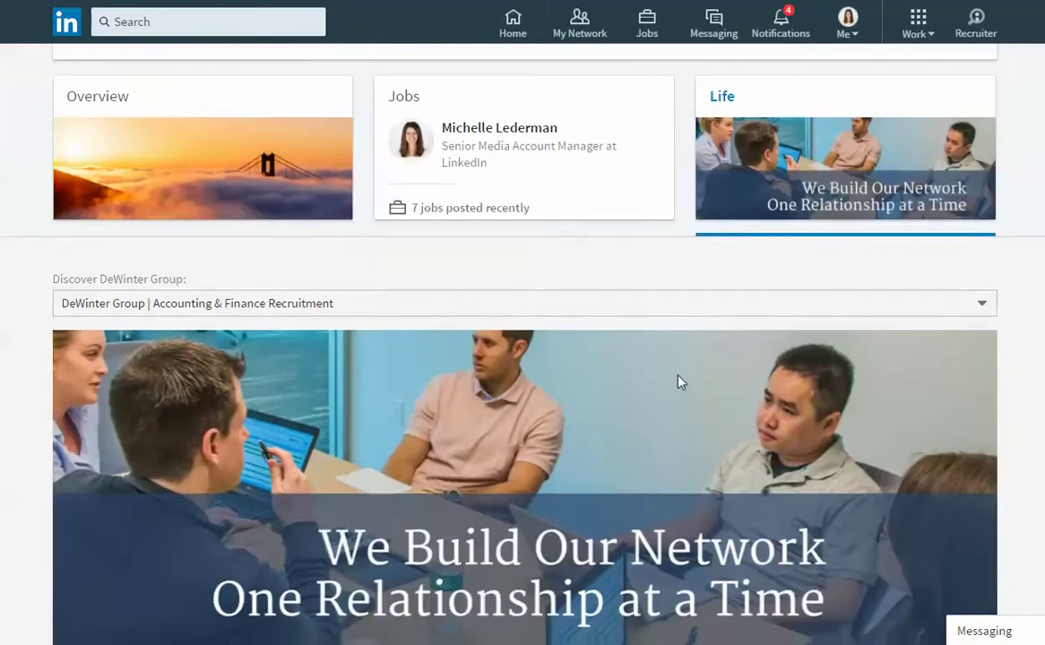
scroll(705, 362, "down", 2)
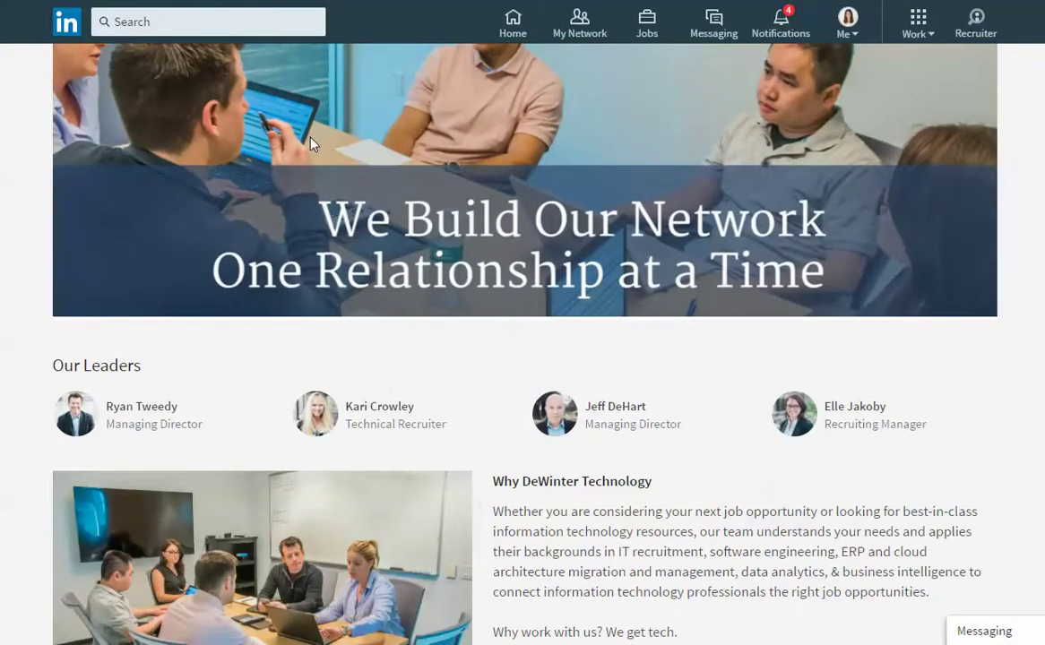
scroll(269, 148, "up", 1)
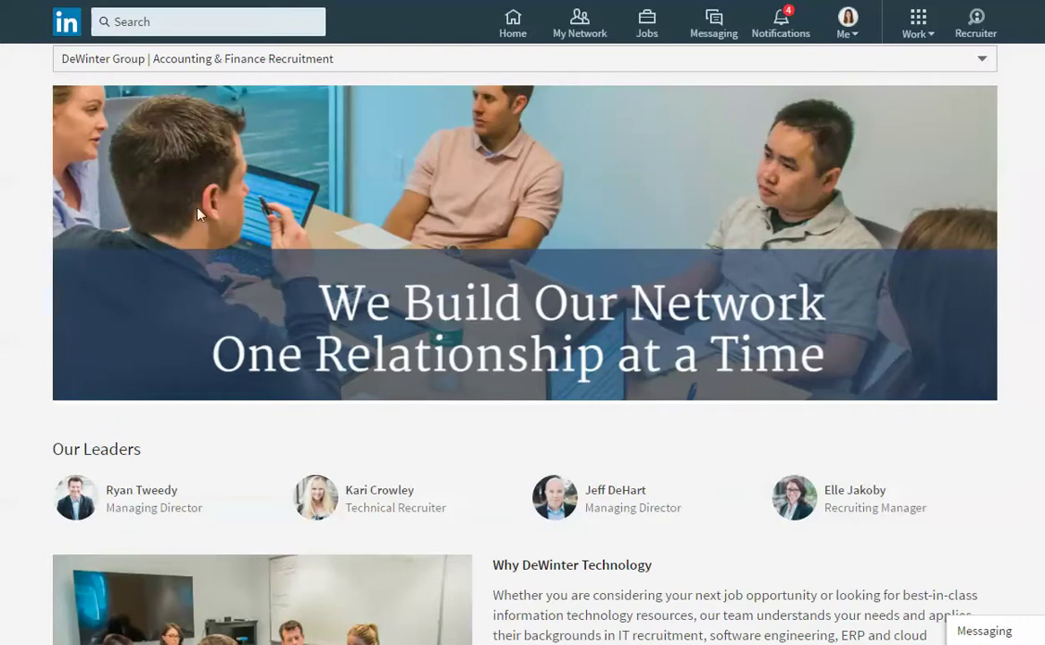
scroll(188, 218, "down", 2)
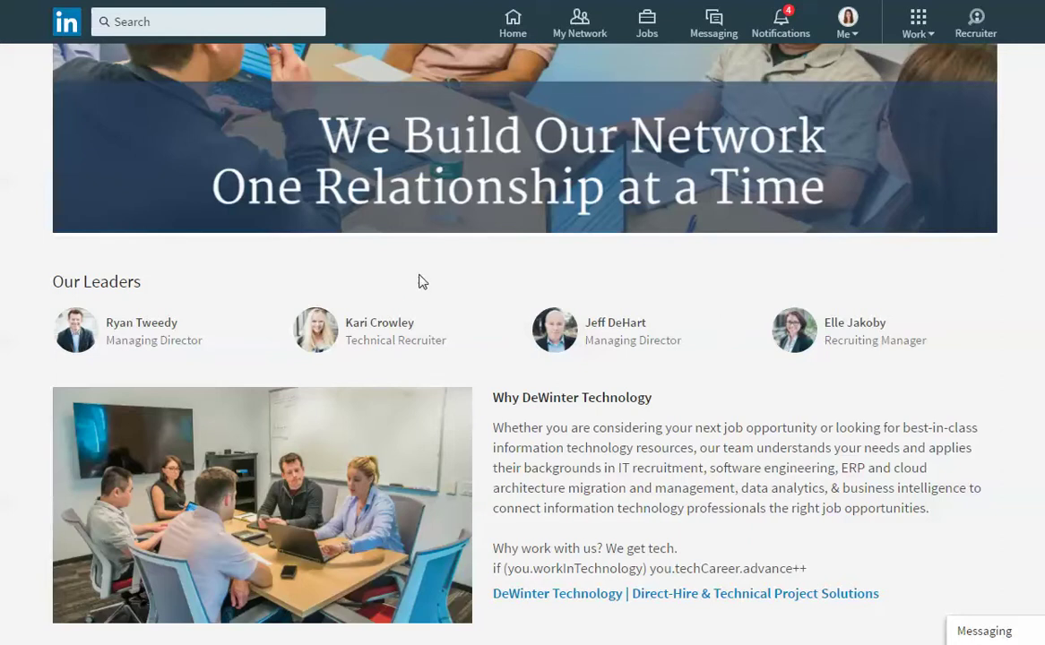
scroll(529, 267, "down", 1)
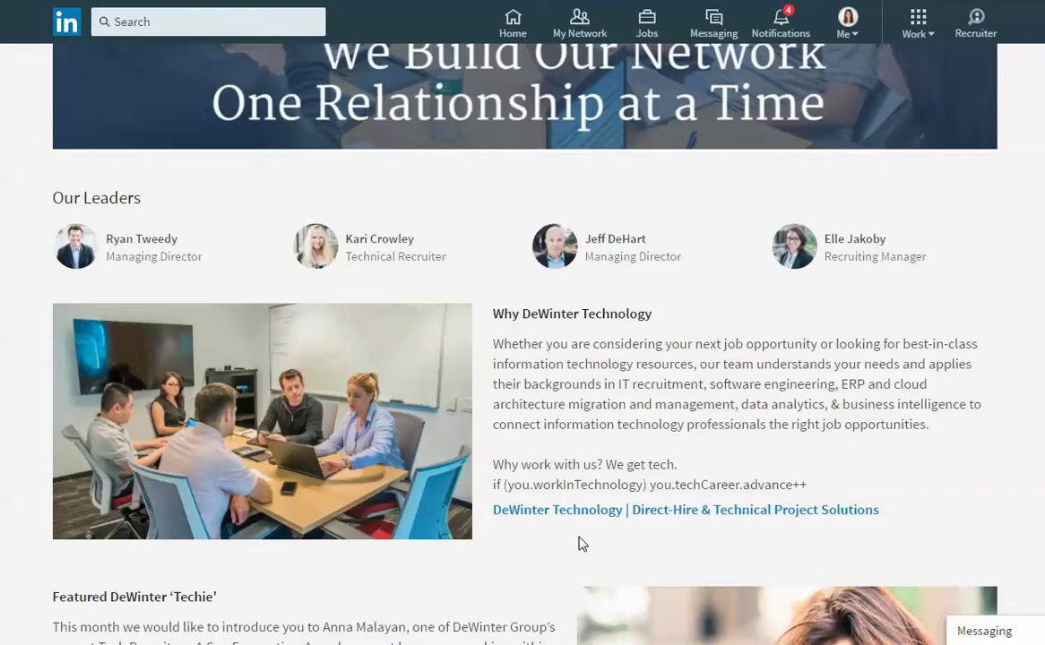
- Scroll past the Featured DeWinter 'Techie' spotlight to the four Company photos
scroll(582, 520, "down", 3)
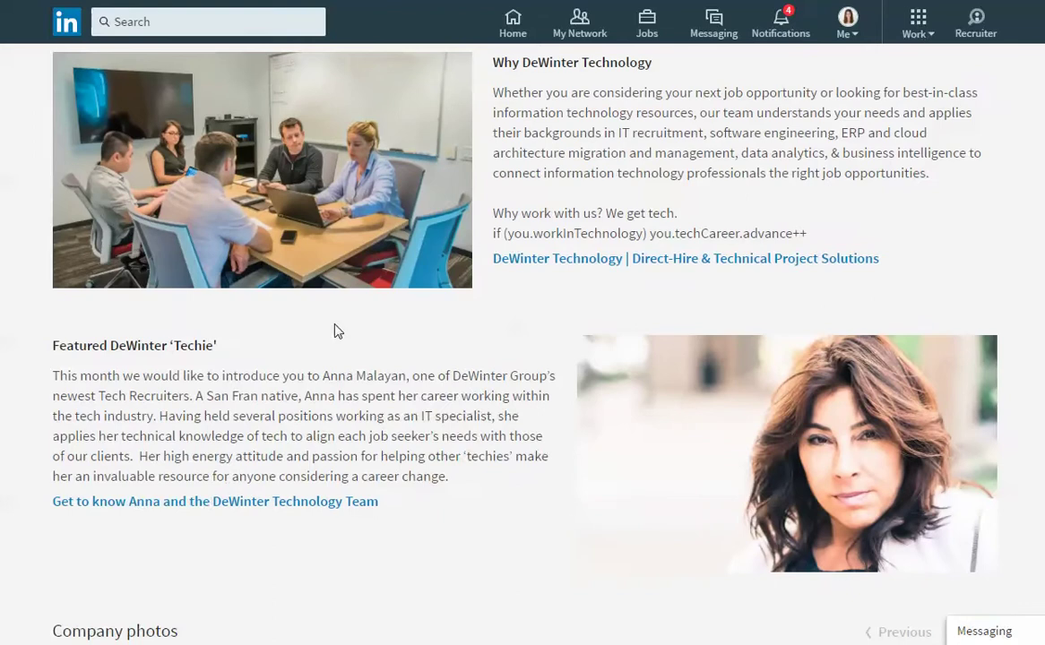
scroll(697, 408, "down", 2)
scroll(683, 323, "up", 1)
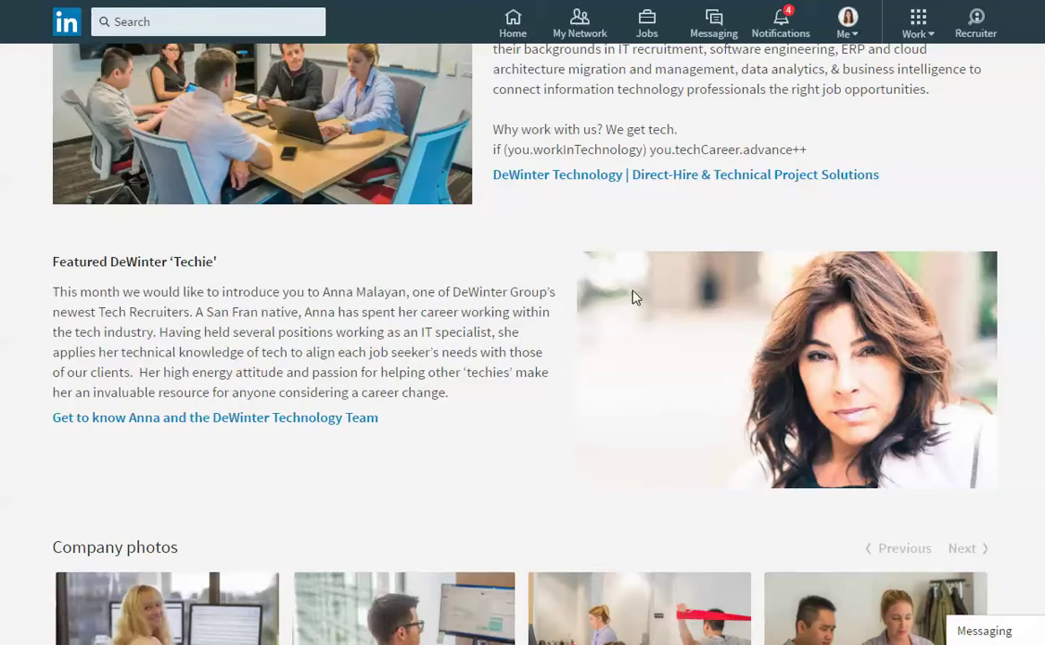
scroll(640, 276, "down", 2)
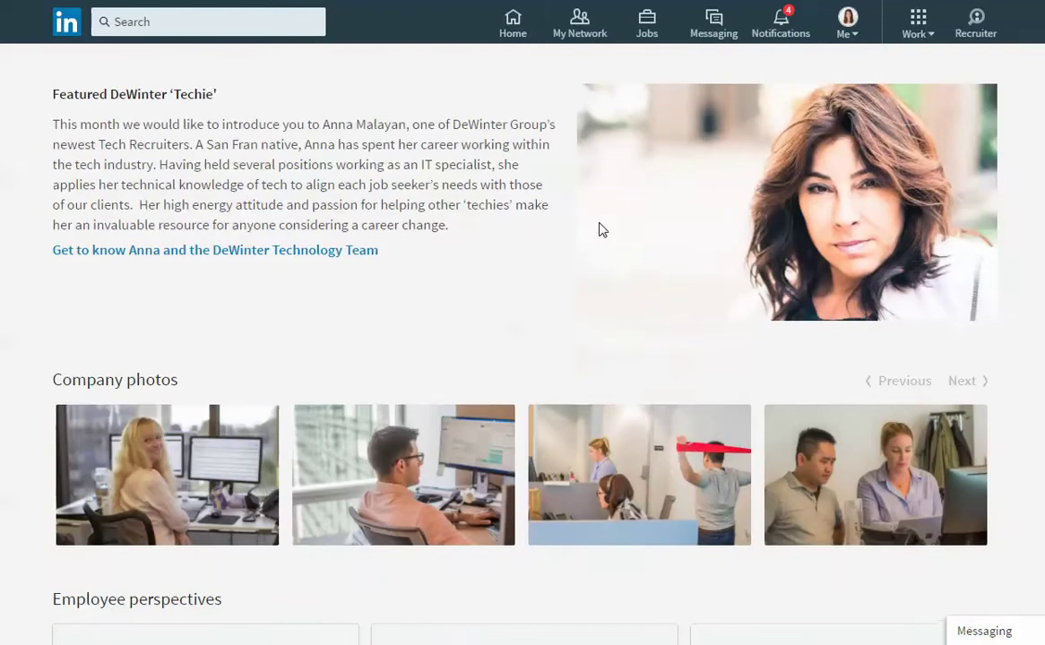
scroll(600, 229, "down", 1)
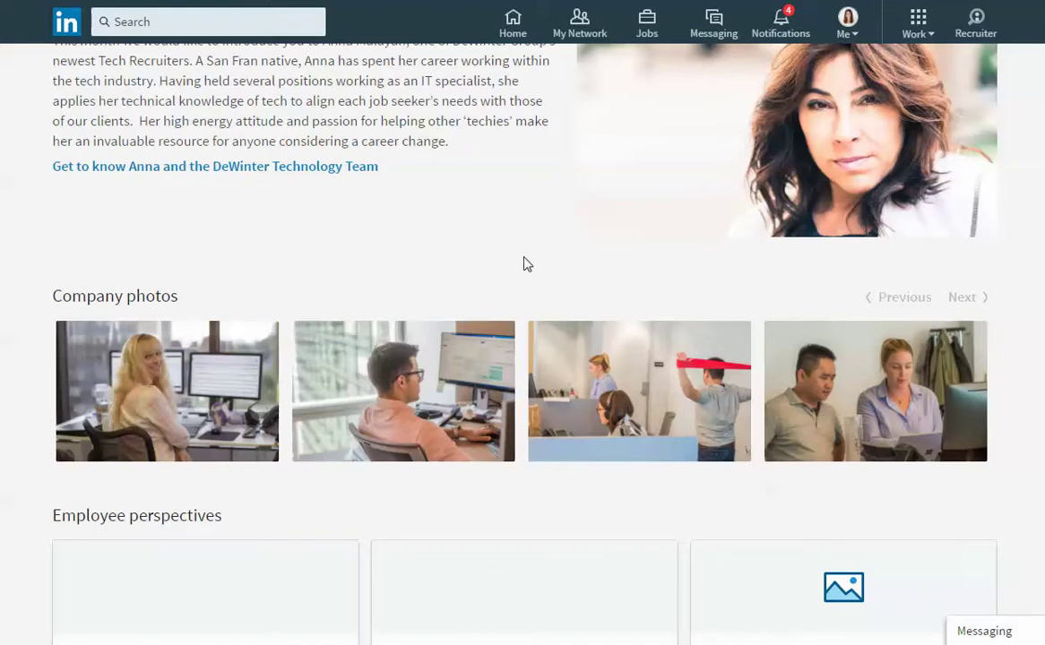
- Scroll further down the Life page to the Employee perspectives article cards
scroll(527, 263, "down", 3)
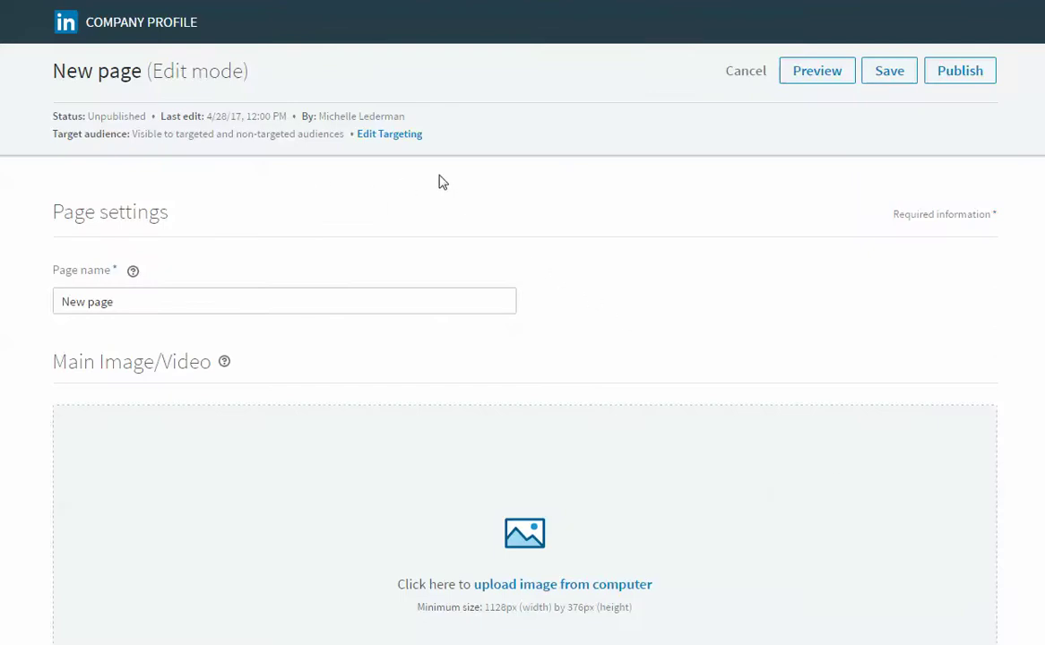
- Replace the placeholder page name 'New page' with 'General Overview'
scroll(438, 181, "down", 2)
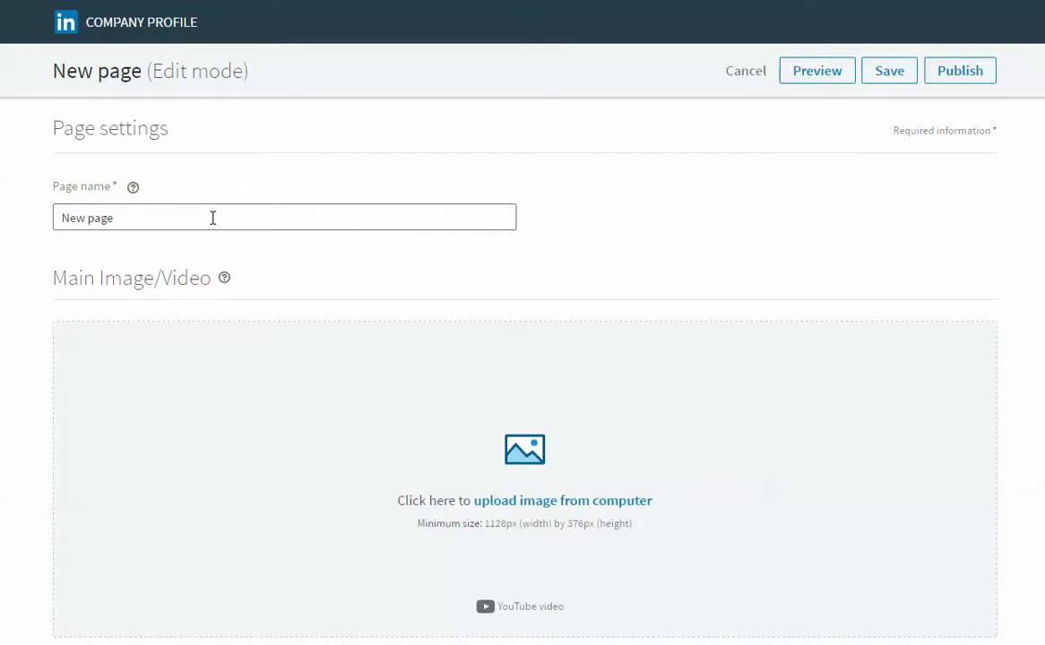
left_click_drag(173, 222, 38, 217)
type("General Overview")
left_click(399, 379)
- Switch Main Image/Video from image upload to a YouTube video link embed
scroll(578, 353, "down", 3)
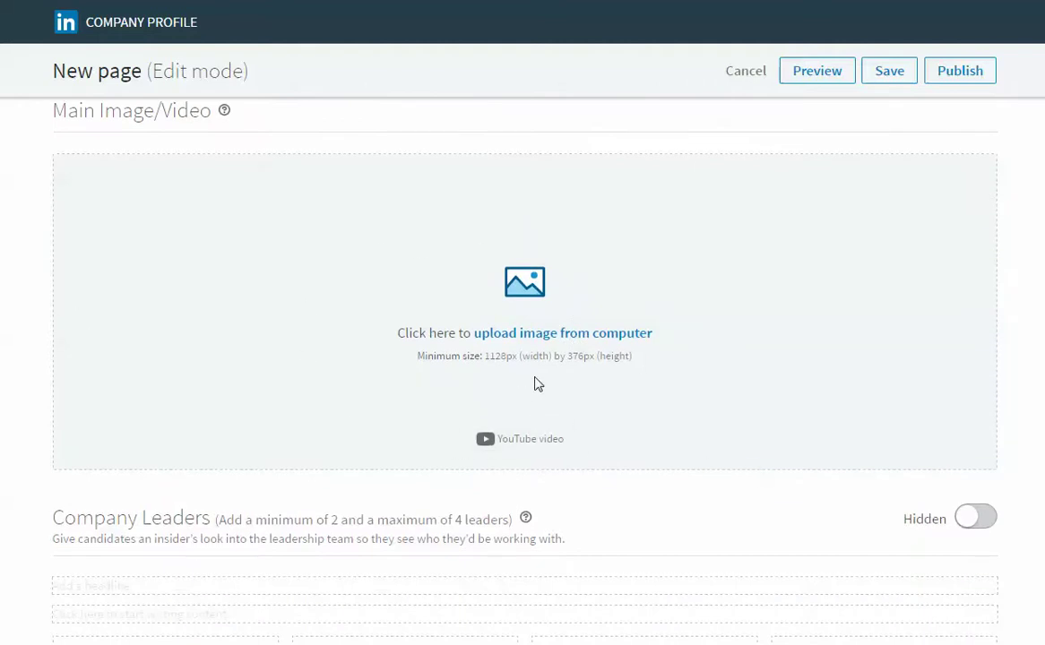
left_click_drag(637, 358, 420, 367)
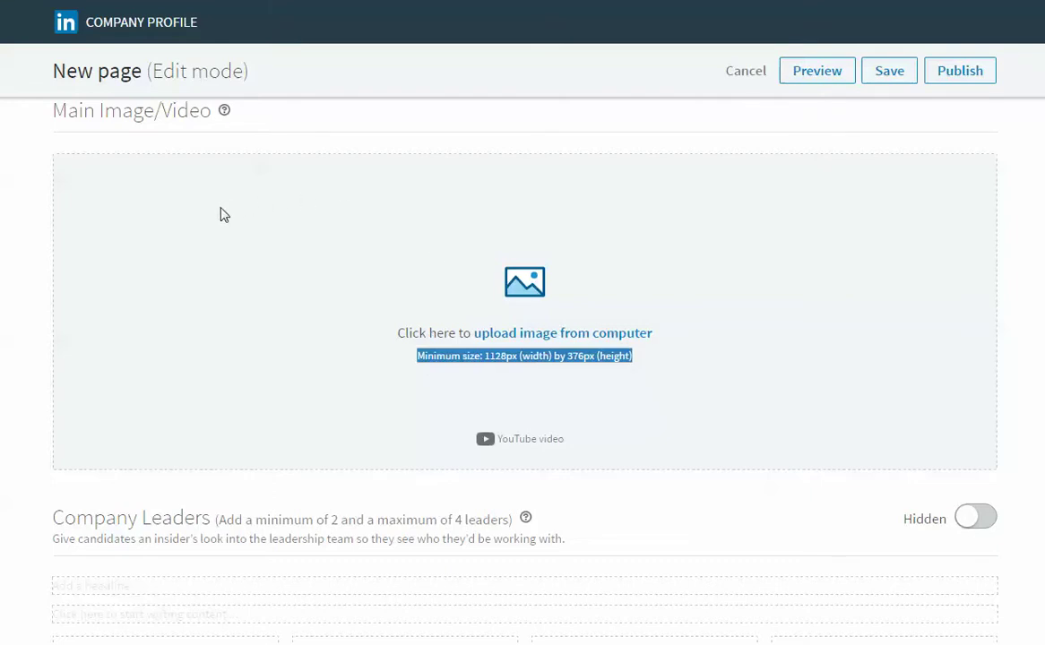
left_click(533, 447)
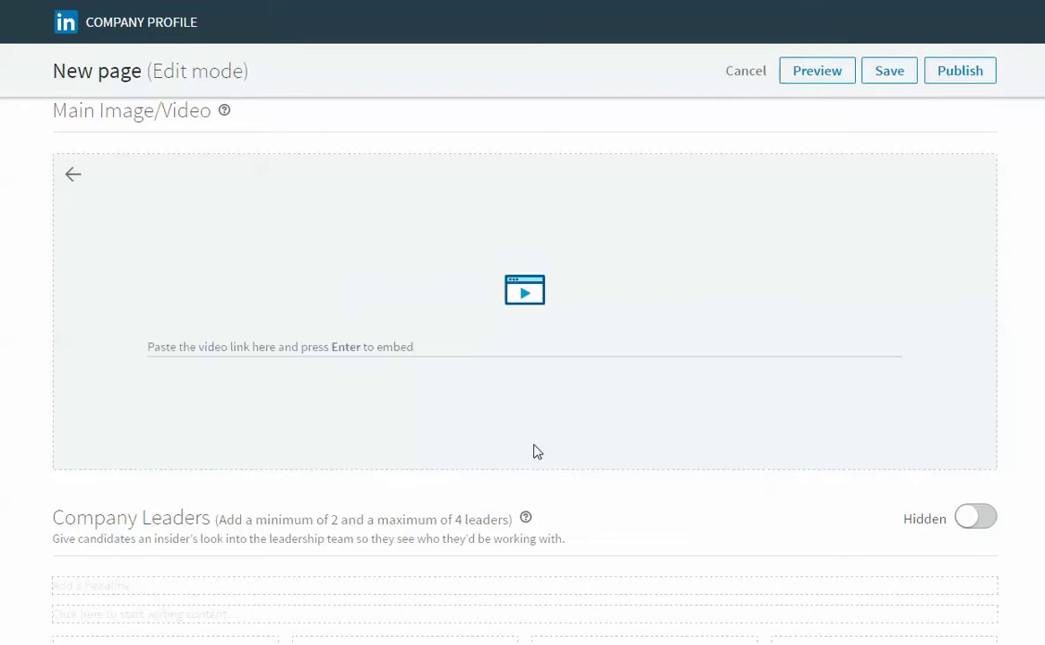
left_click(304, 349)
scroll(413, 296, "down", 1)
scroll(413, 299, "down", 1)
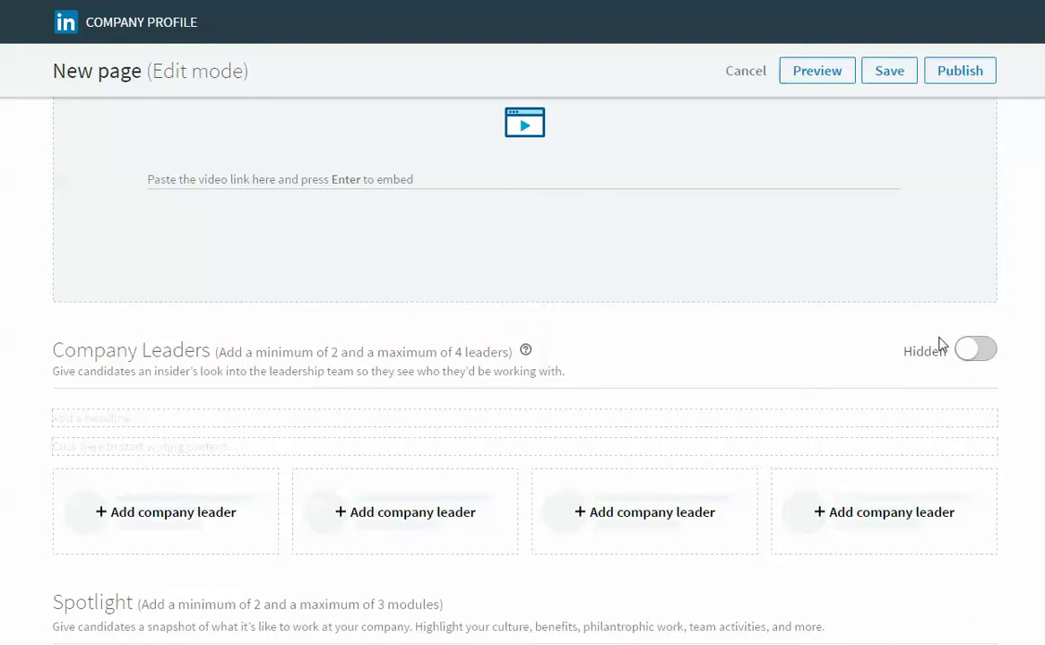
- Set the Company Leaders section to Visible and go to its headline and description fields
mouse_move(925, 357)
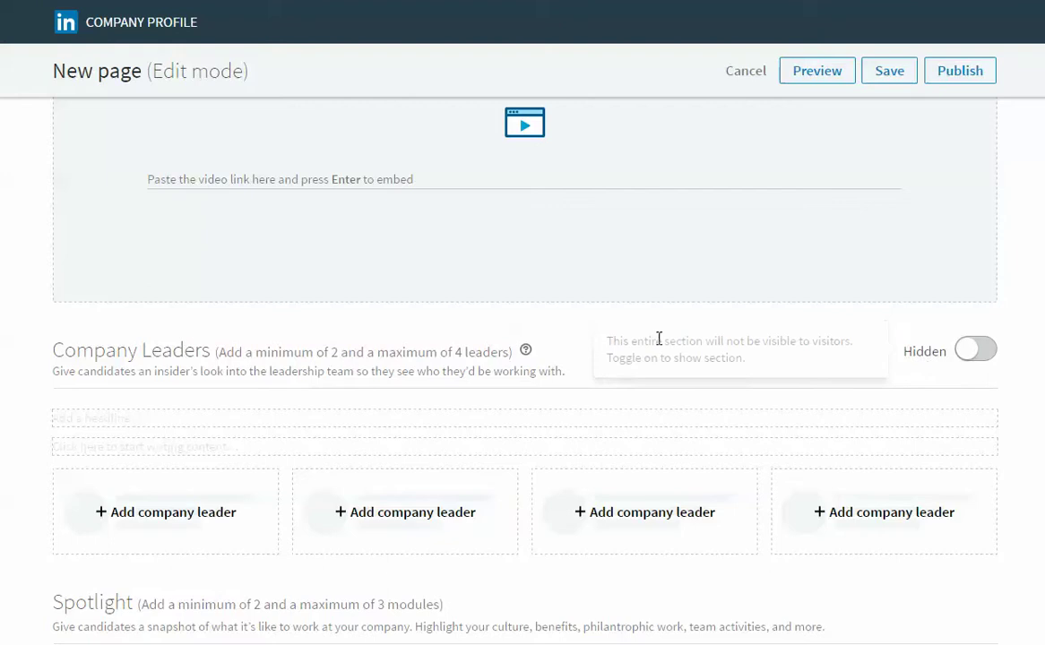
left_click(981, 353)
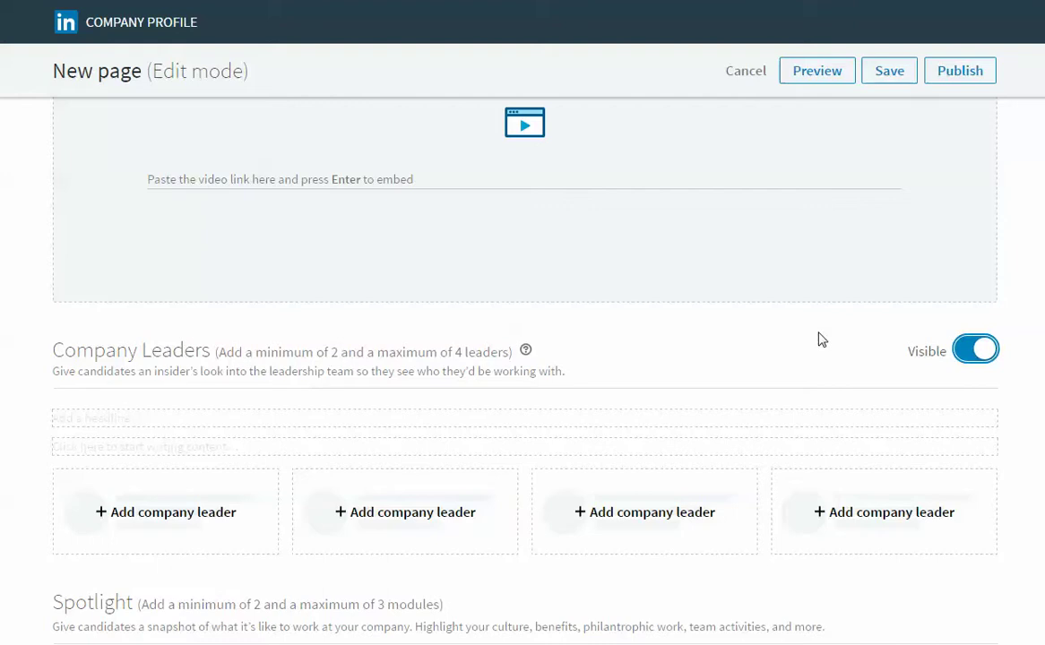
scroll(821, 340, "down", 1)
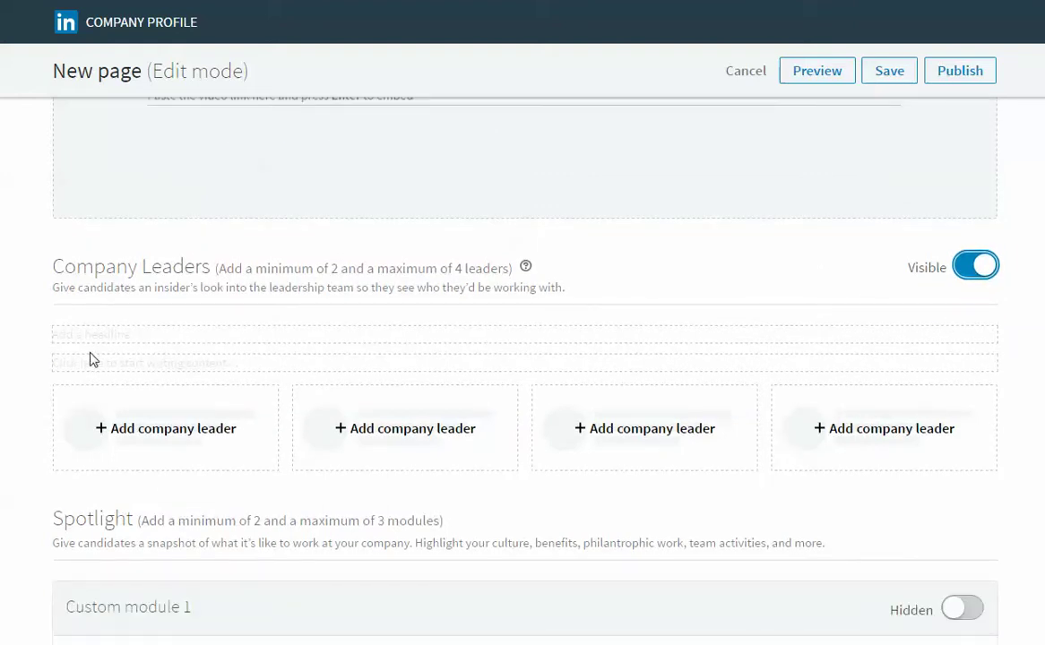
left_click(73, 333)
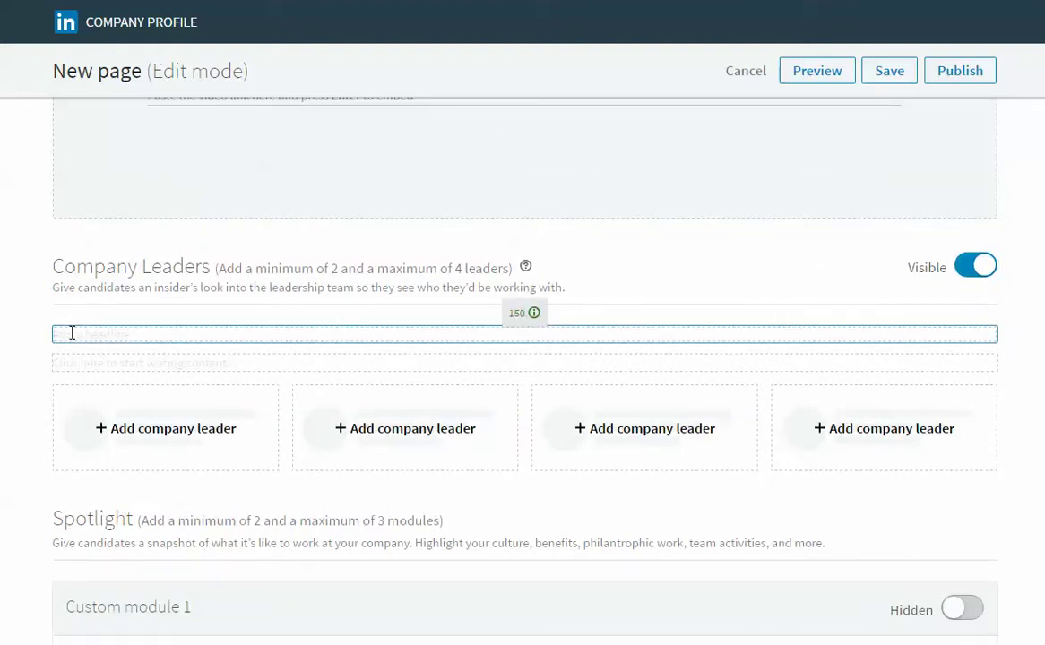
left_click(74, 363)
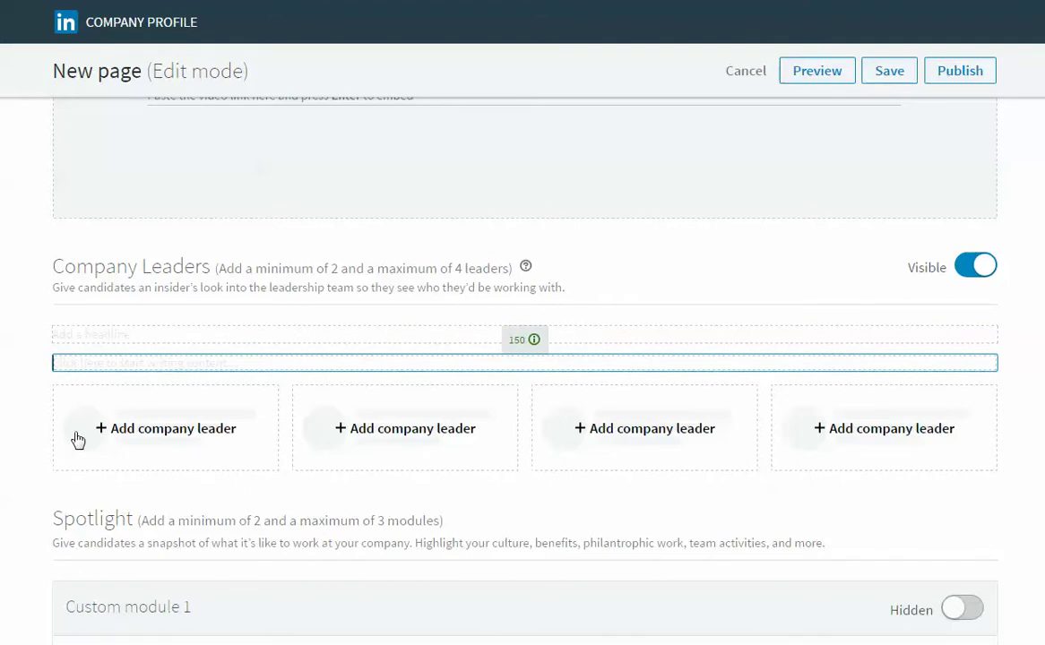
- Search leaders by a person's name and pick the matching profile for the first leader card
left_click(139, 435)
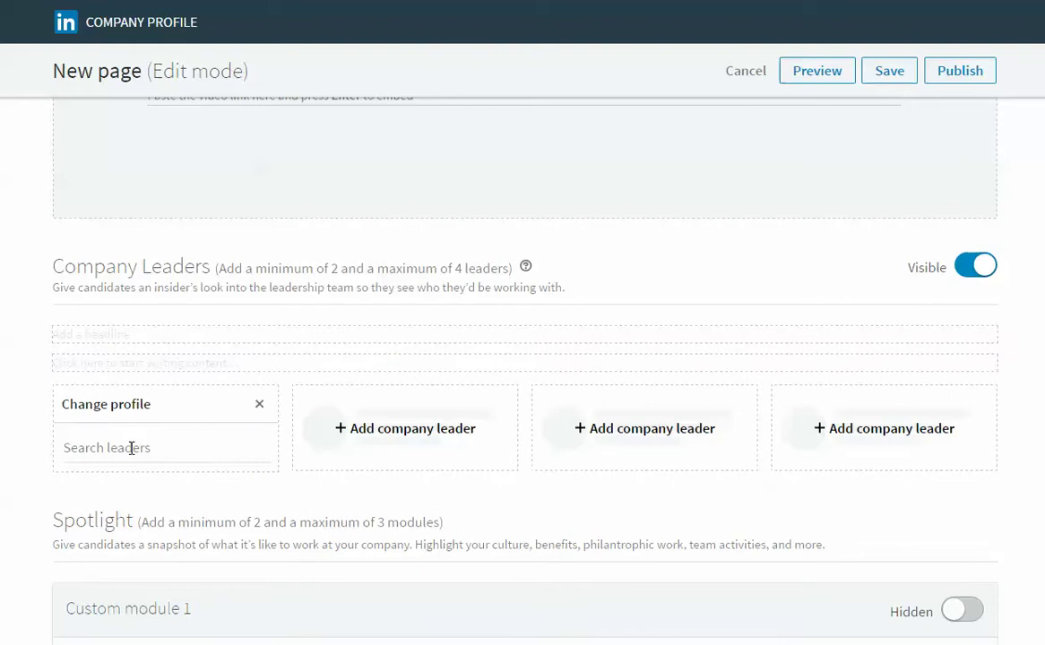
left_click(119, 446)
type("amanda")
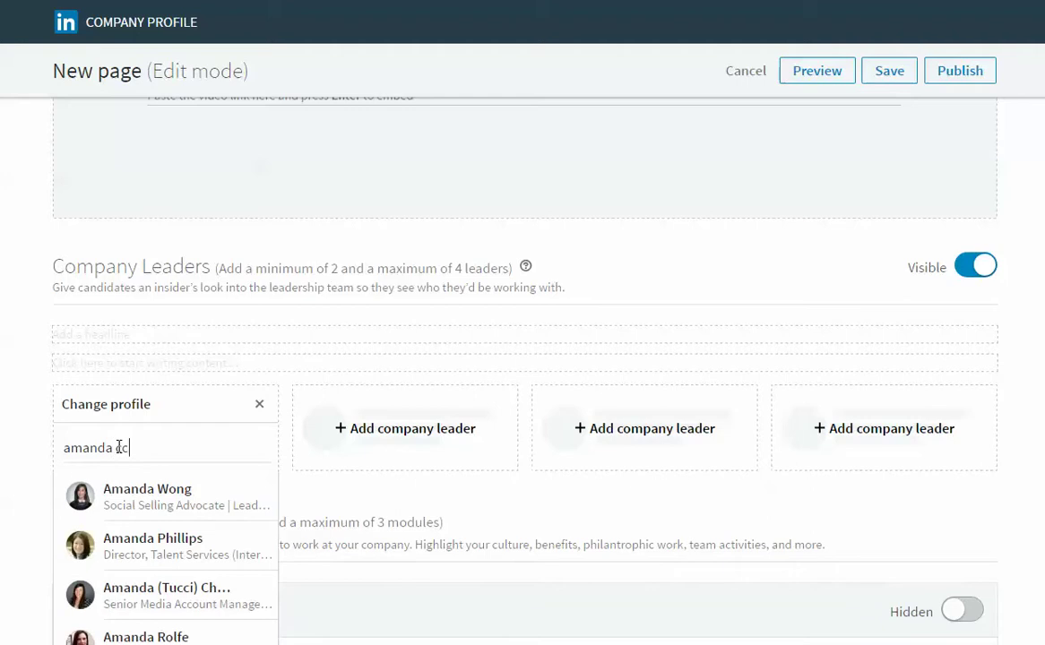
type("c")
left_click(126, 499)
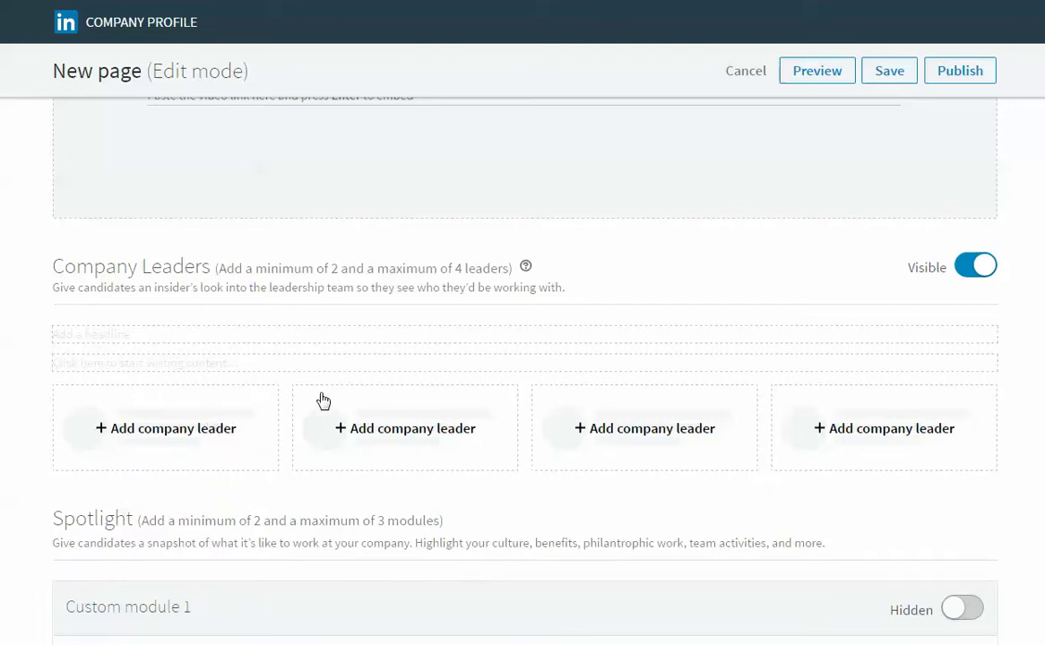
- Switch Custom module 1 in the Spotlight section to Visible
scroll(291, 371, "down", 3)
scroll(466, 300, "down", 1)
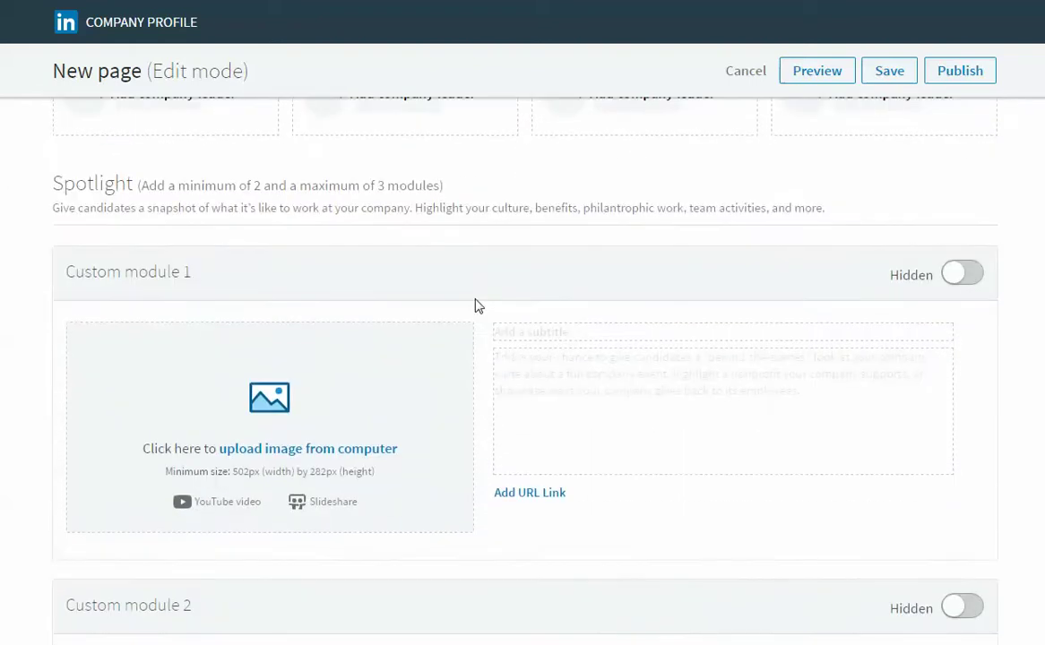
left_click(961, 275)
scroll(751, 287, "down", 1)
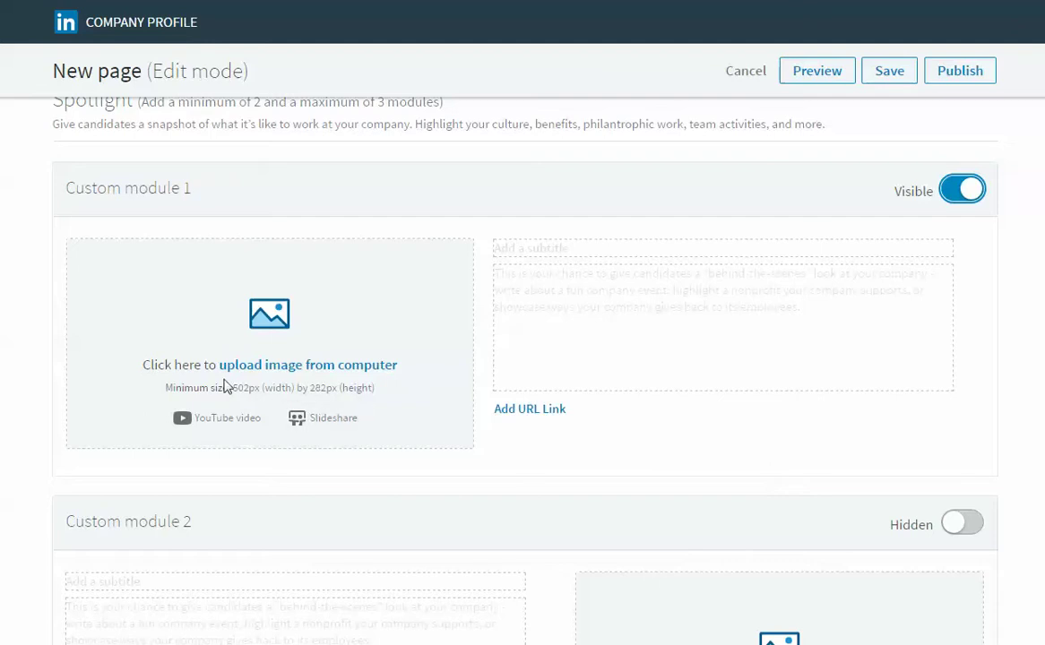
left_click_drag(233, 388, 365, 391)
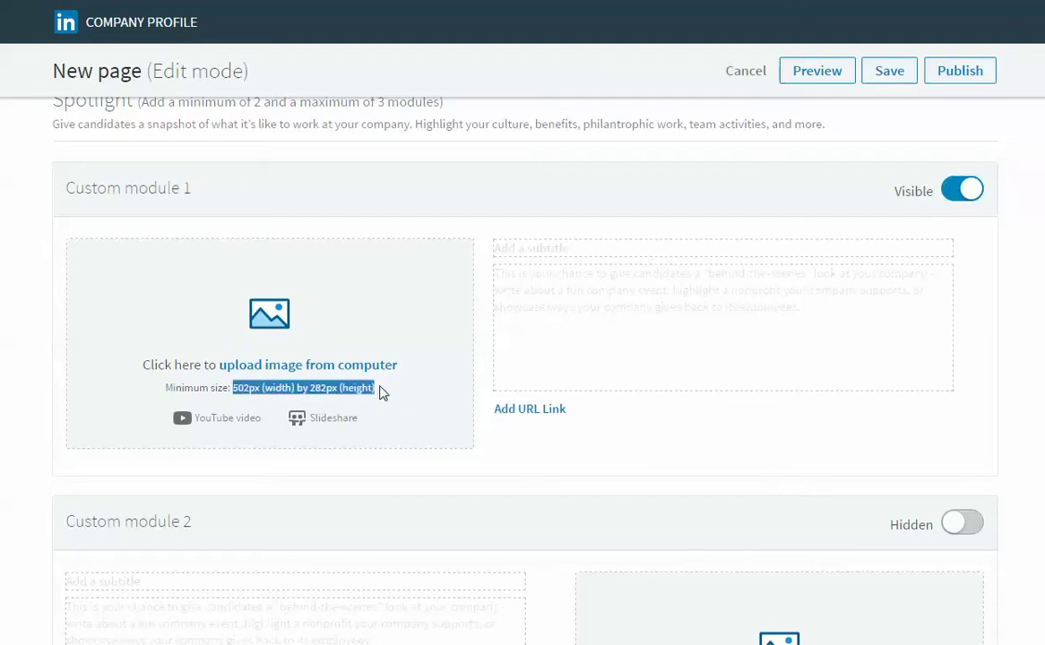
- Go to Custom module 1's subtitle and description, then add a URL link and its label
left_click(532, 248)
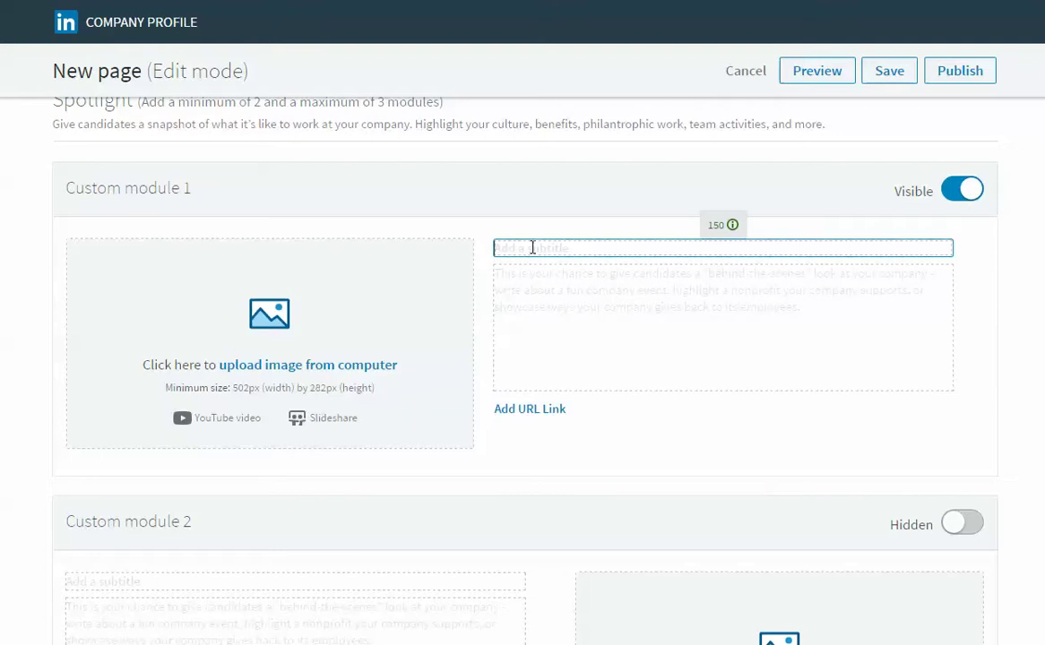
left_click(569, 312)
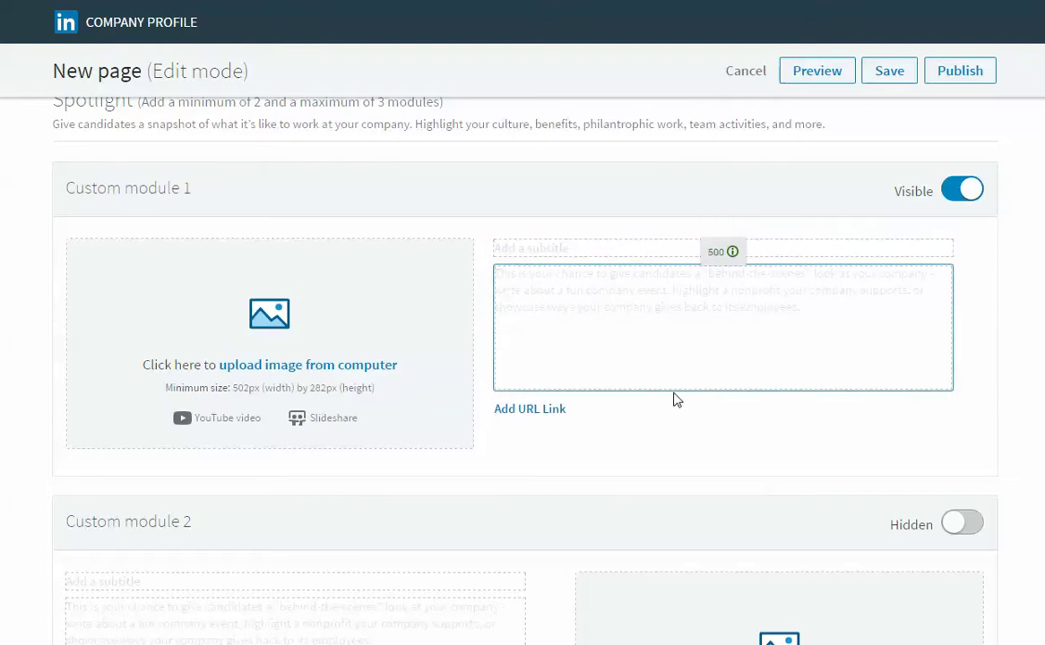
left_click(527, 413)
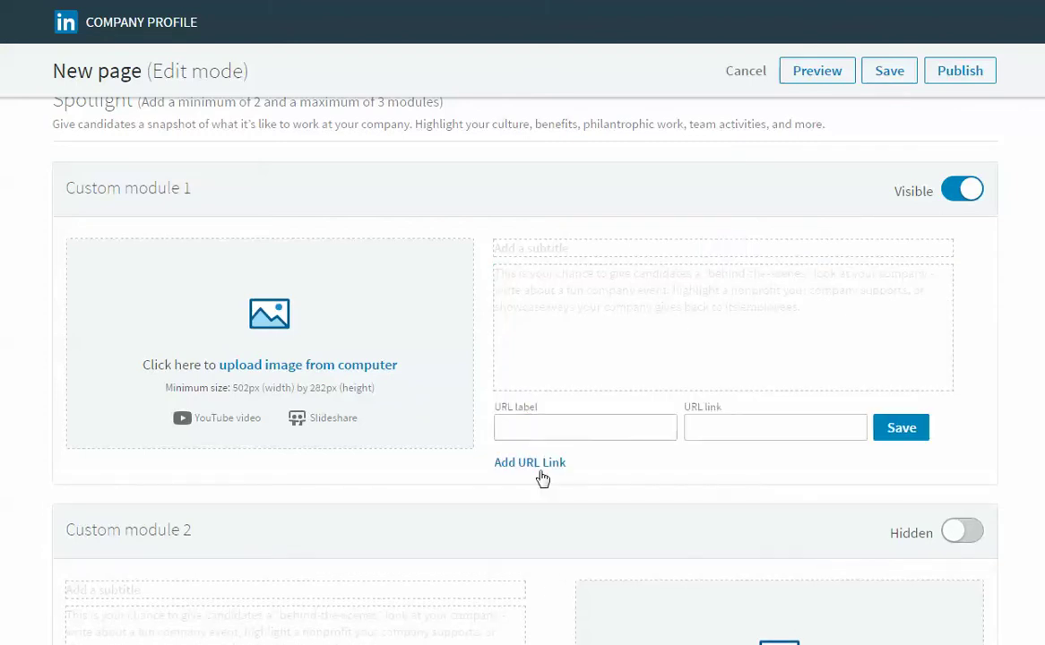
left_click(545, 433)
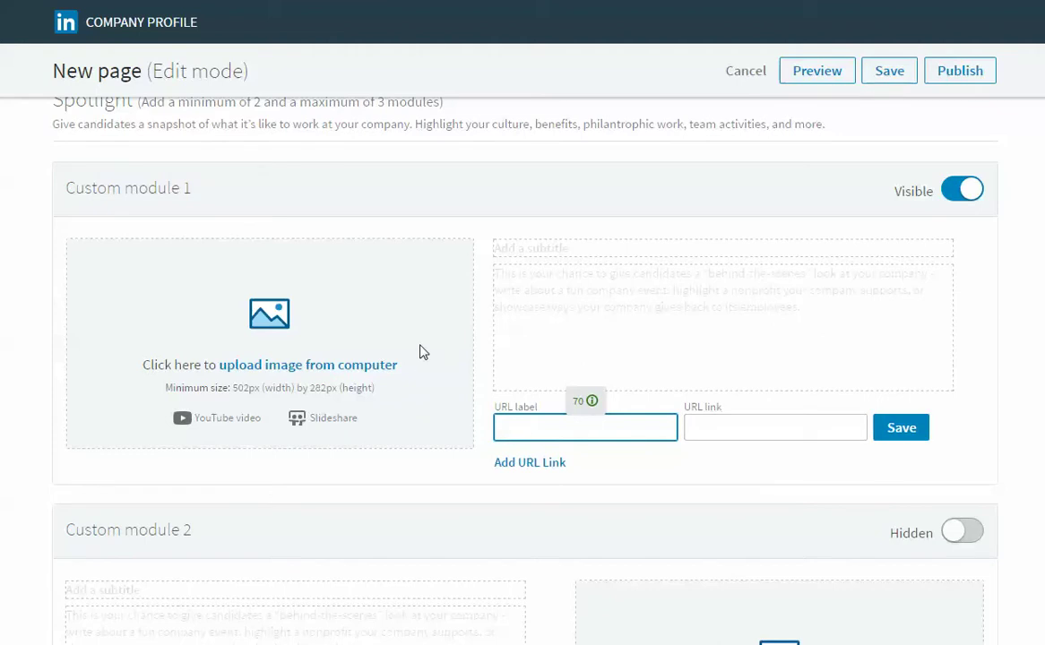
scroll(422, 353, "down", 2)
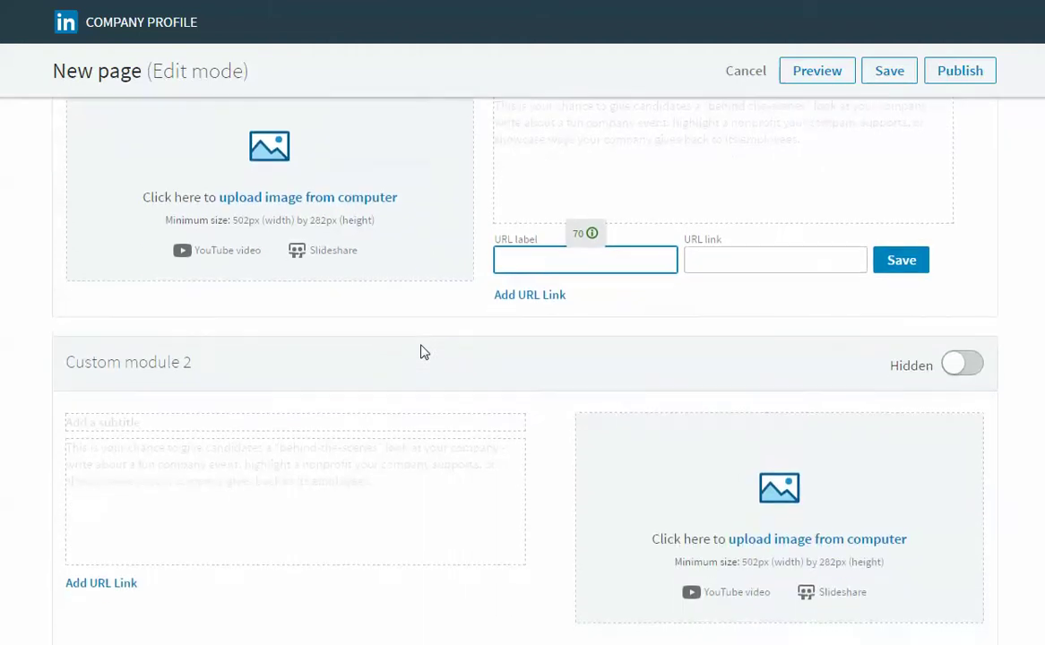
- Add Custom module 3 beneath Custom module 2 with '+ Add another module'
scroll(449, 256, "down", 1)
scroll(449, 256, "down", 1)
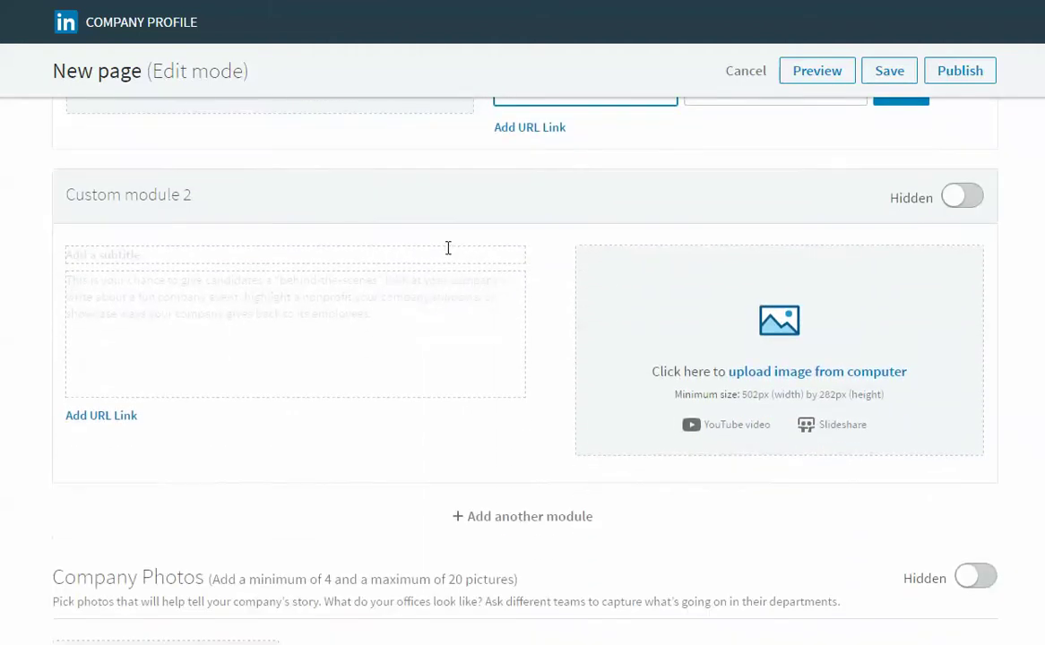
scroll(430, 258, "down", 1)
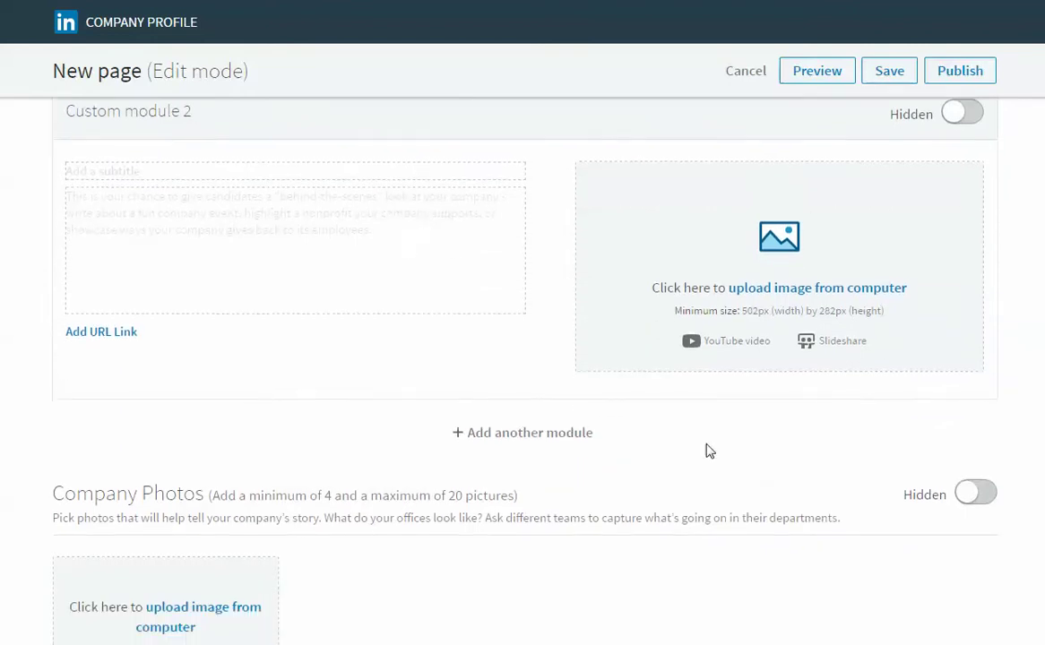
left_click(524, 442)
scroll(502, 380, "down", 3)
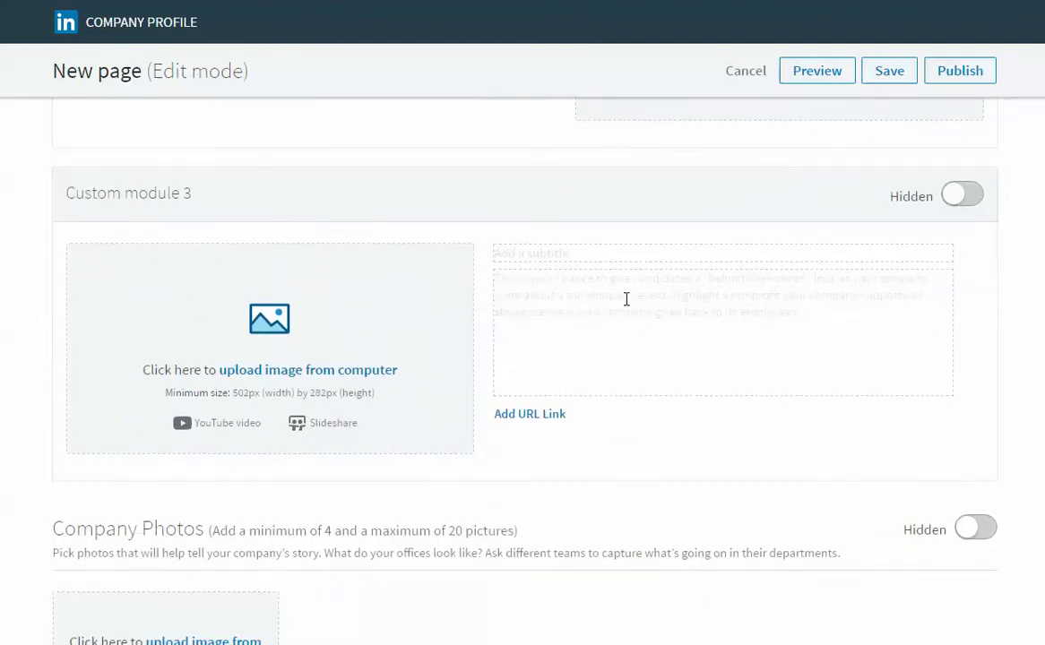
scroll(618, 294, "down", 3)
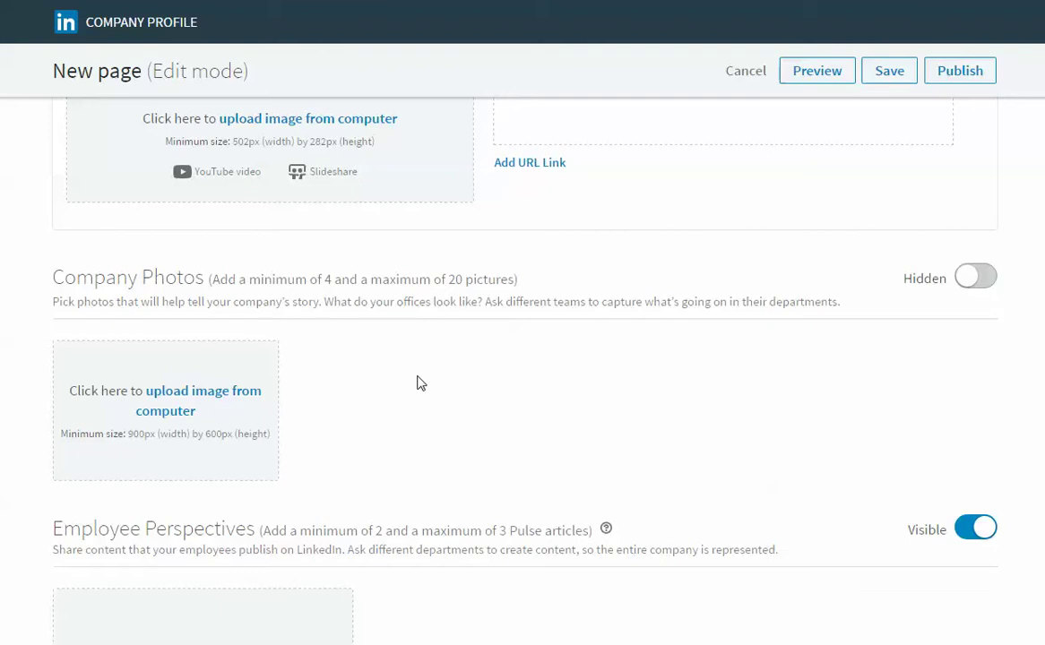
- Choose 'Paste a LinkedIn article URL' for the first Employee Perspectives article
scroll(420, 383, "down", 4)
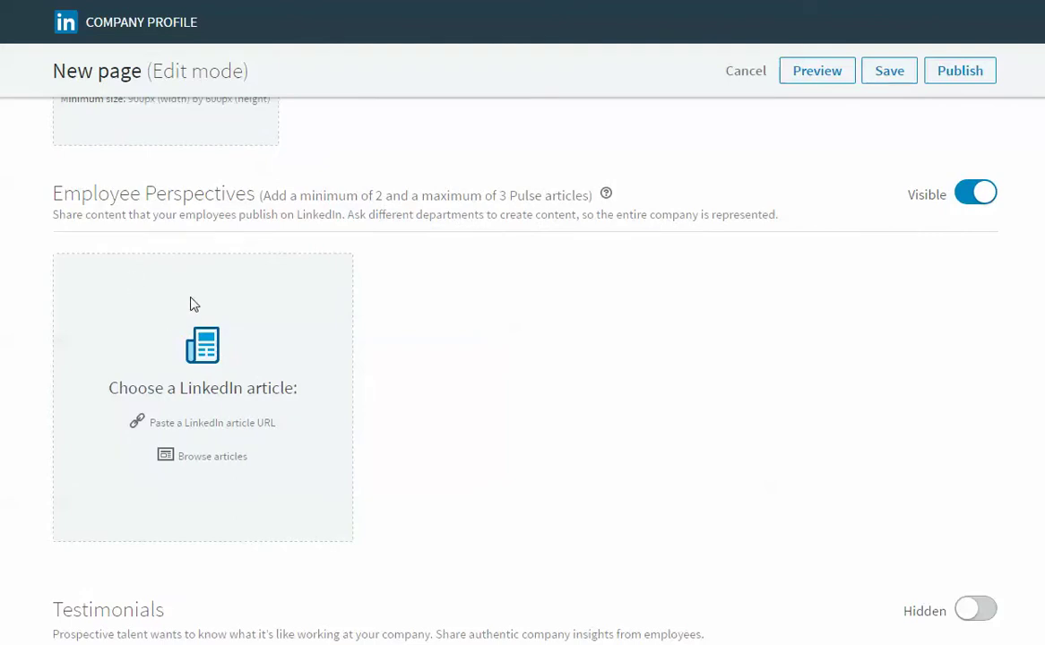
left_click(224, 425)
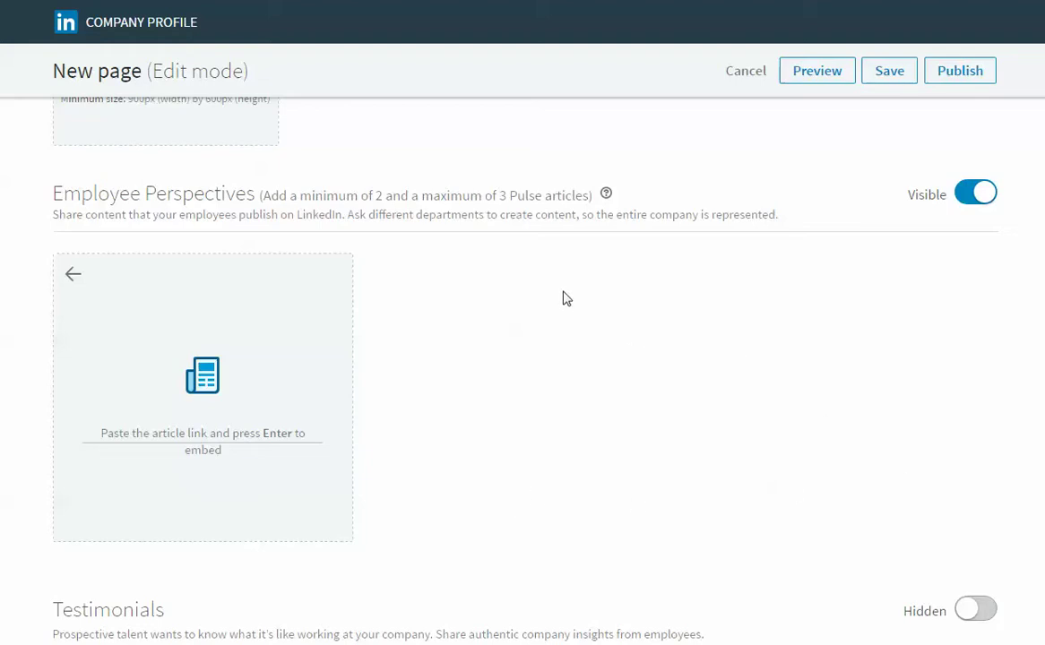
scroll(557, 299, "down", 3)
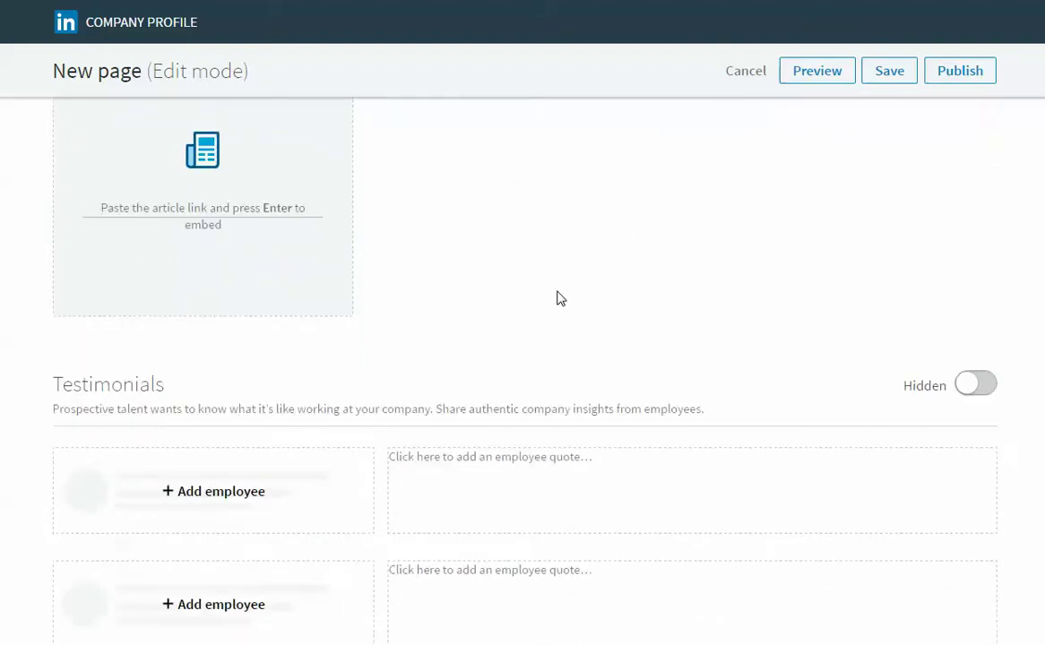
scroll(557, 298, "down", 1)
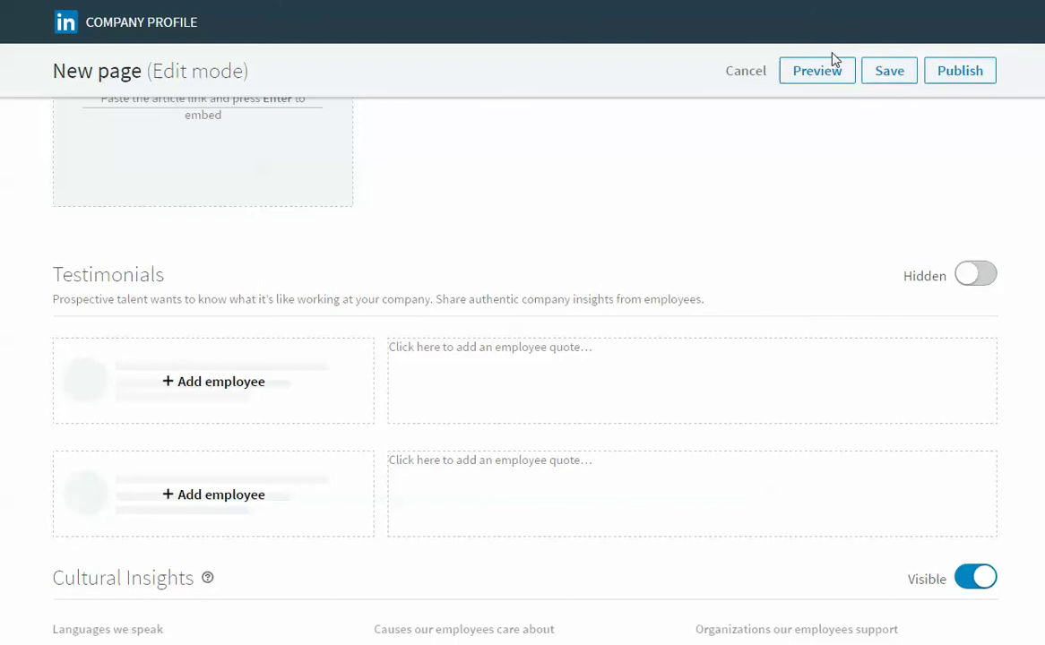
mouse_move(769, 63)
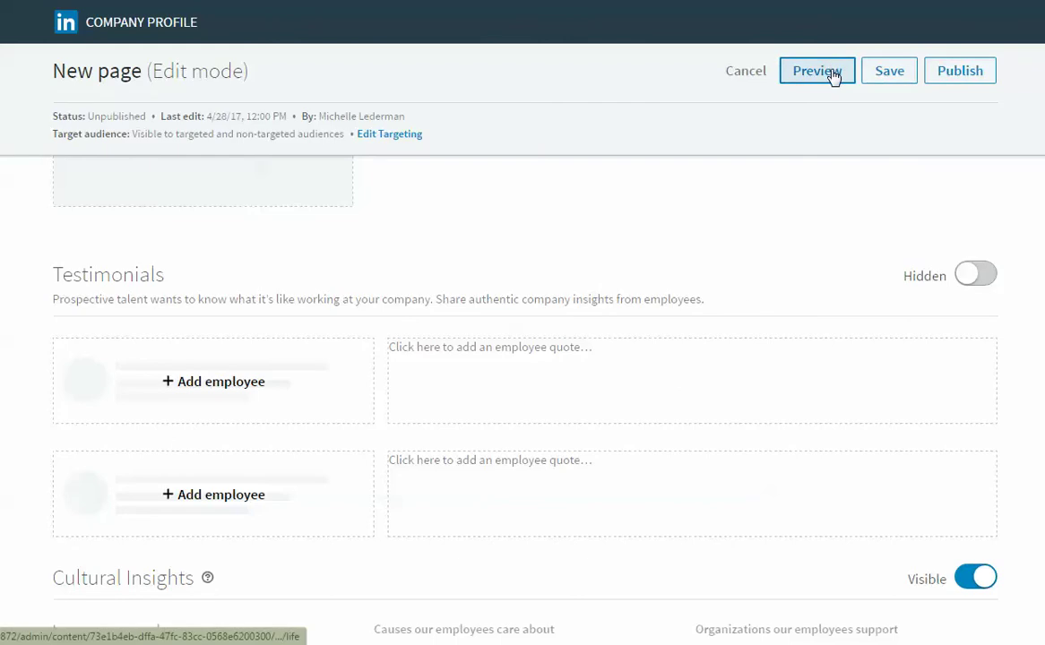